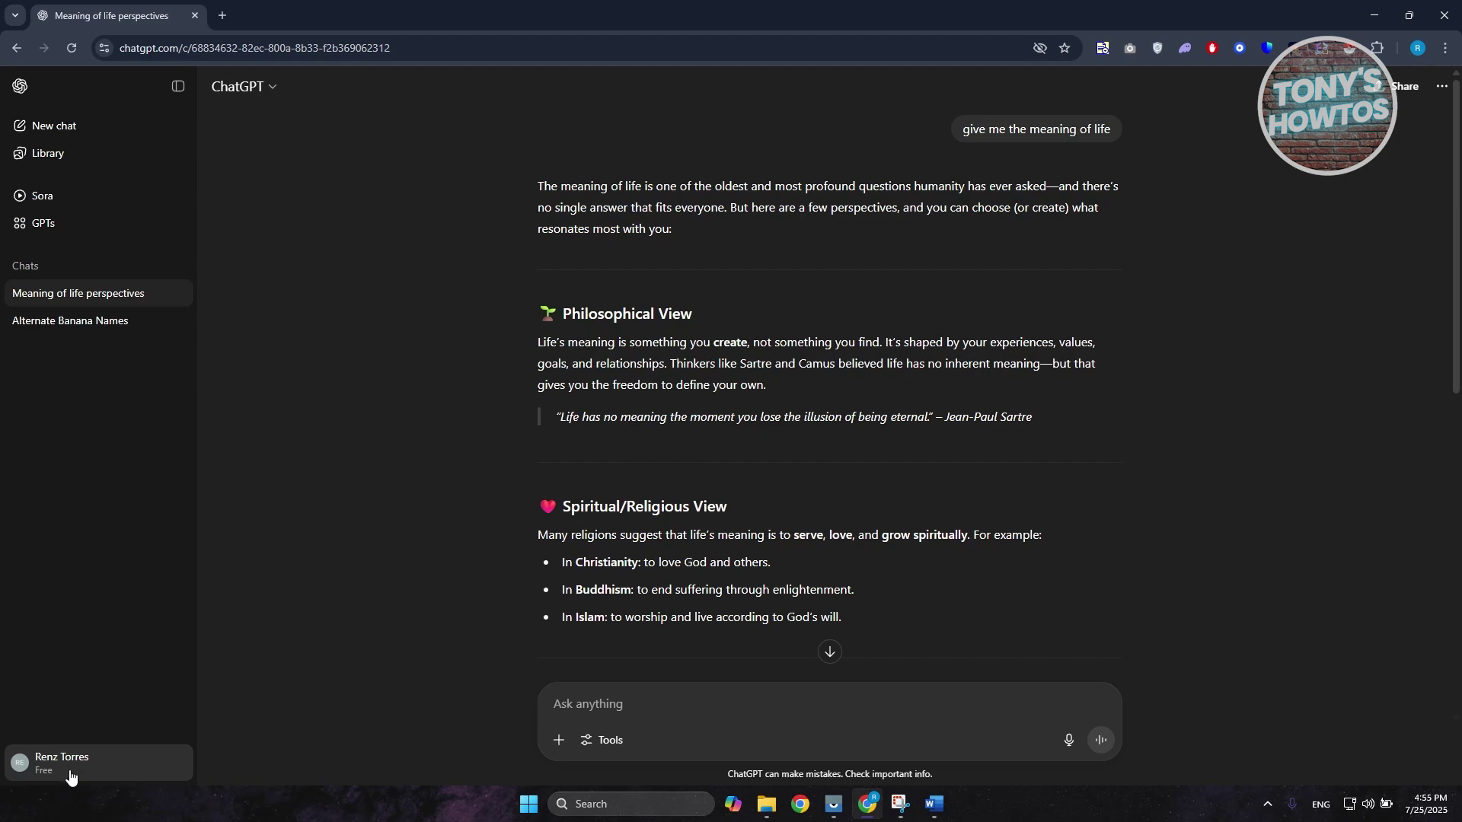
Ask ChatGPT 'can i get a printable copy of our whole conversation'.
scroll(806, 573, down, 5)
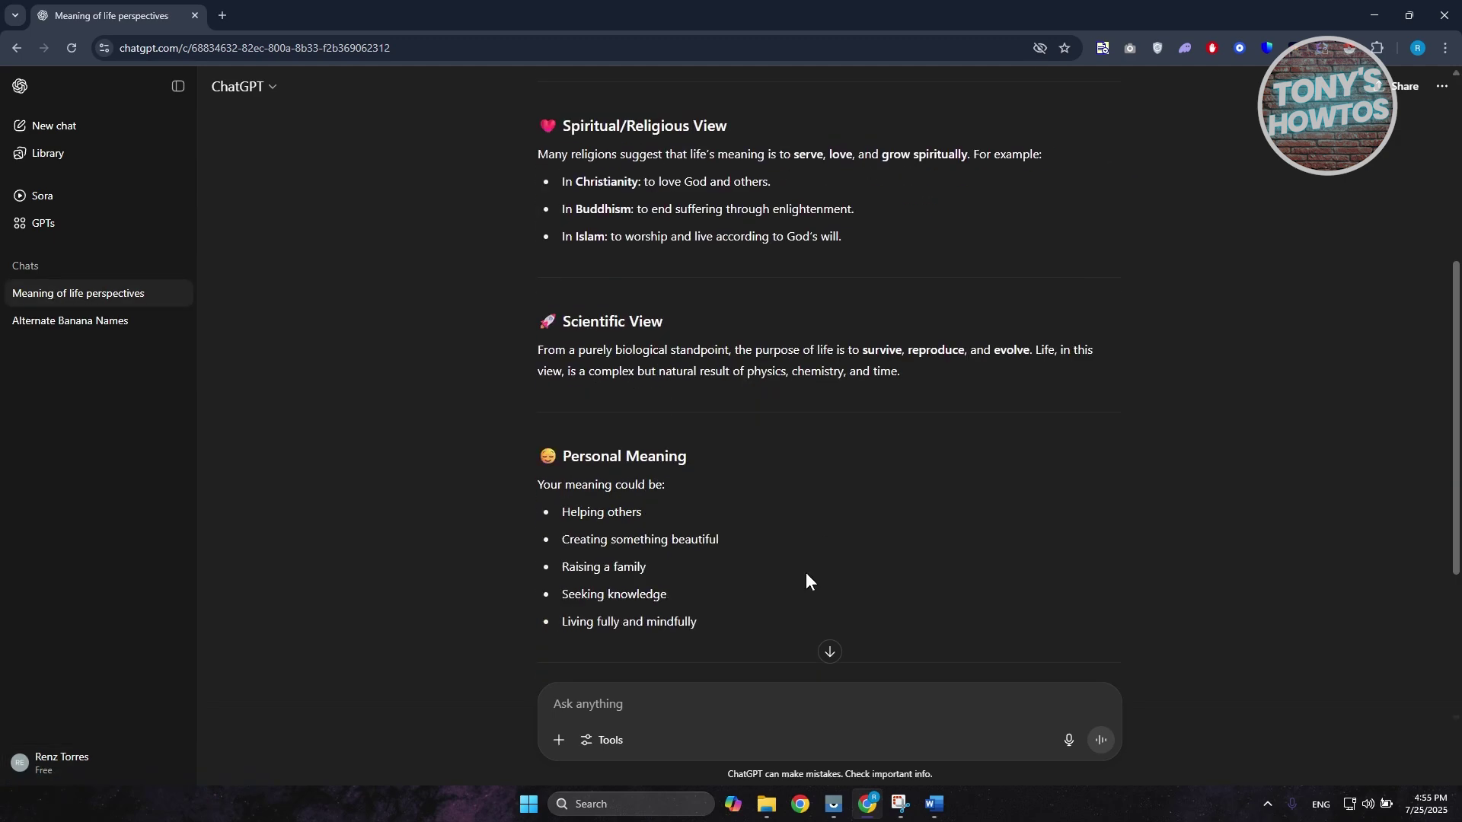
scroll(837, 590, down, 4)
scroll(836, 594, down, 1)
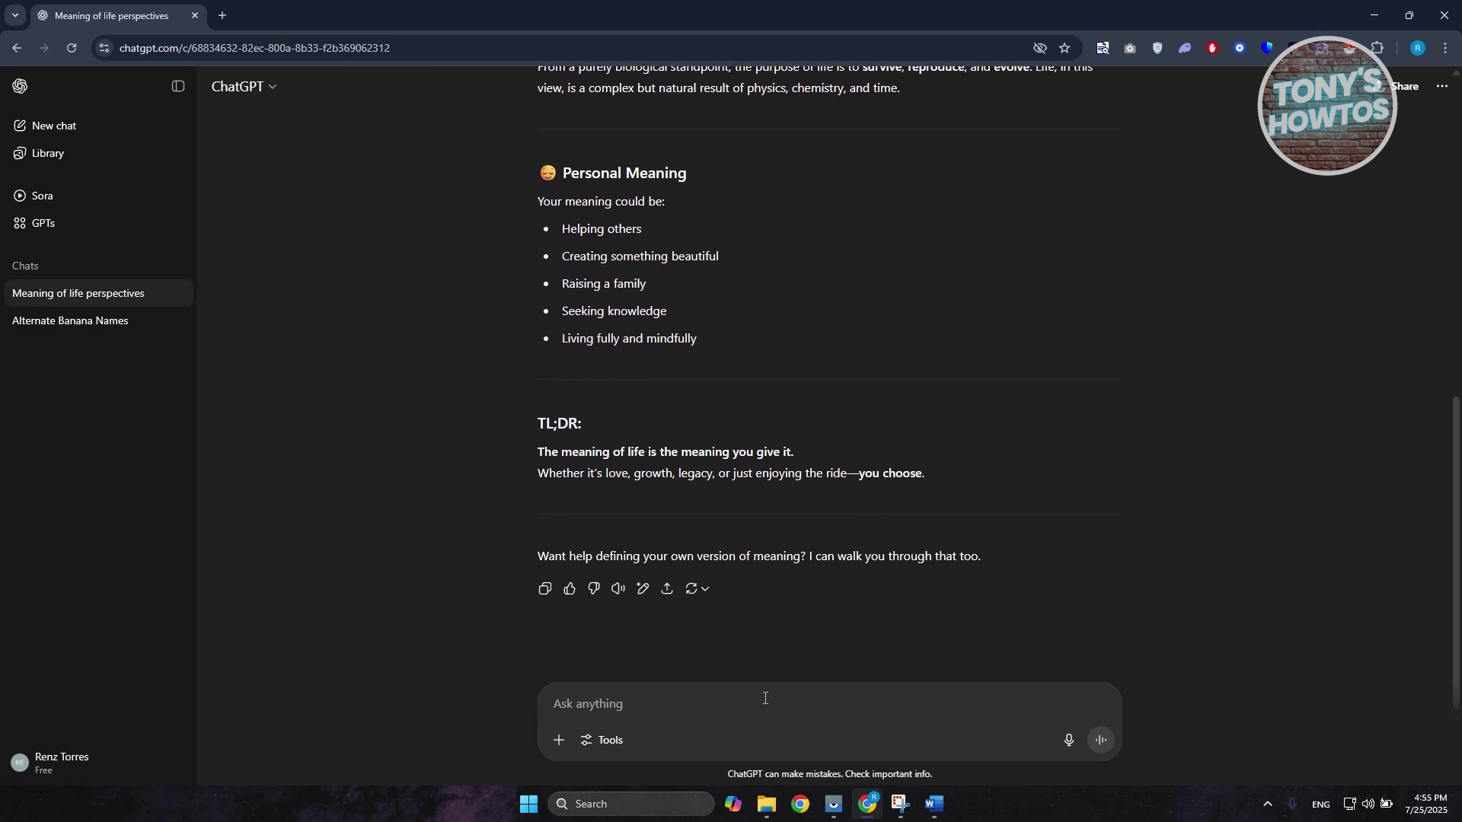
text(can i get a printa)
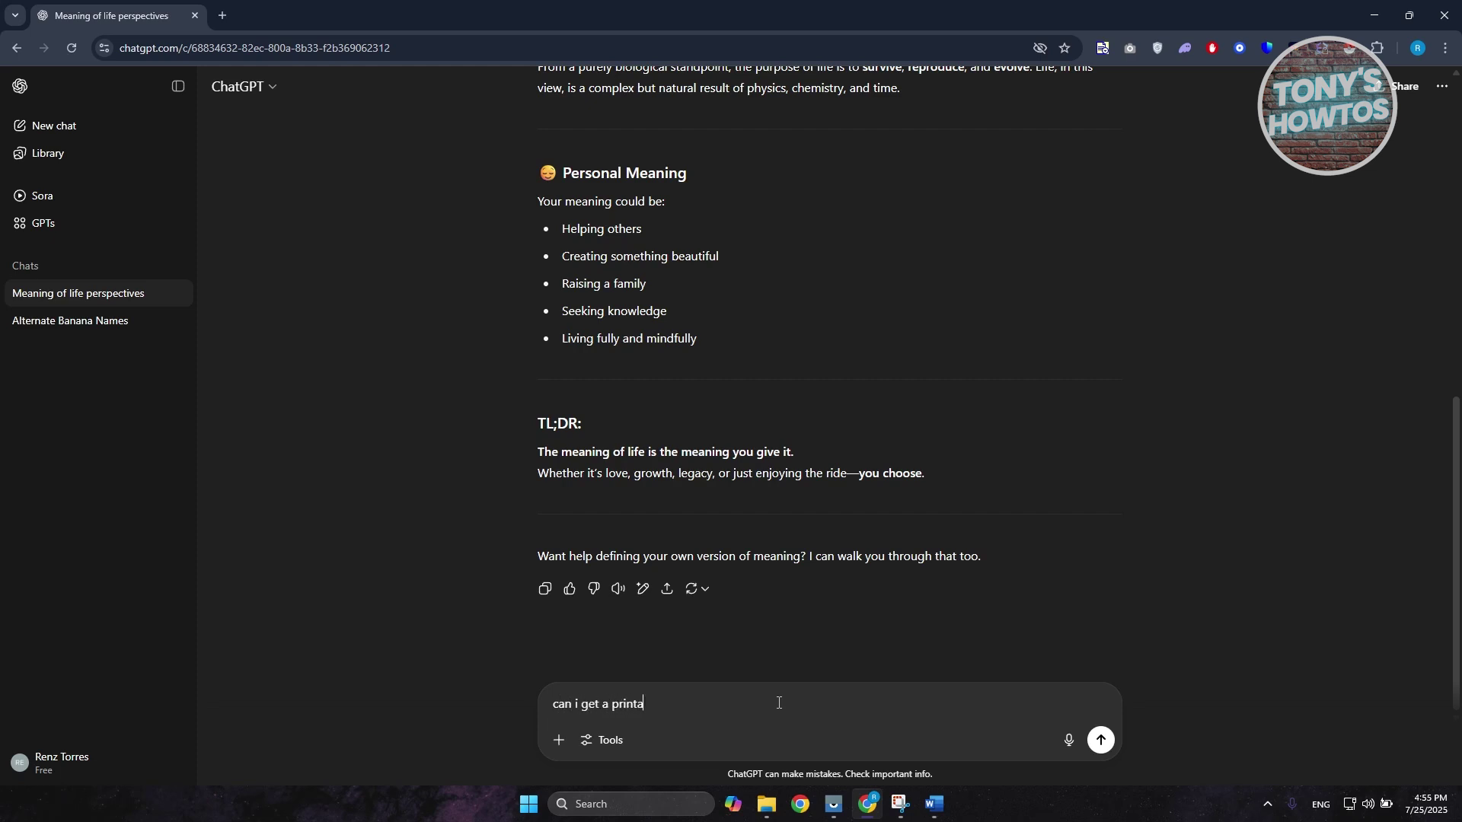
text(ble copy of our whole conversation)
key(Return)
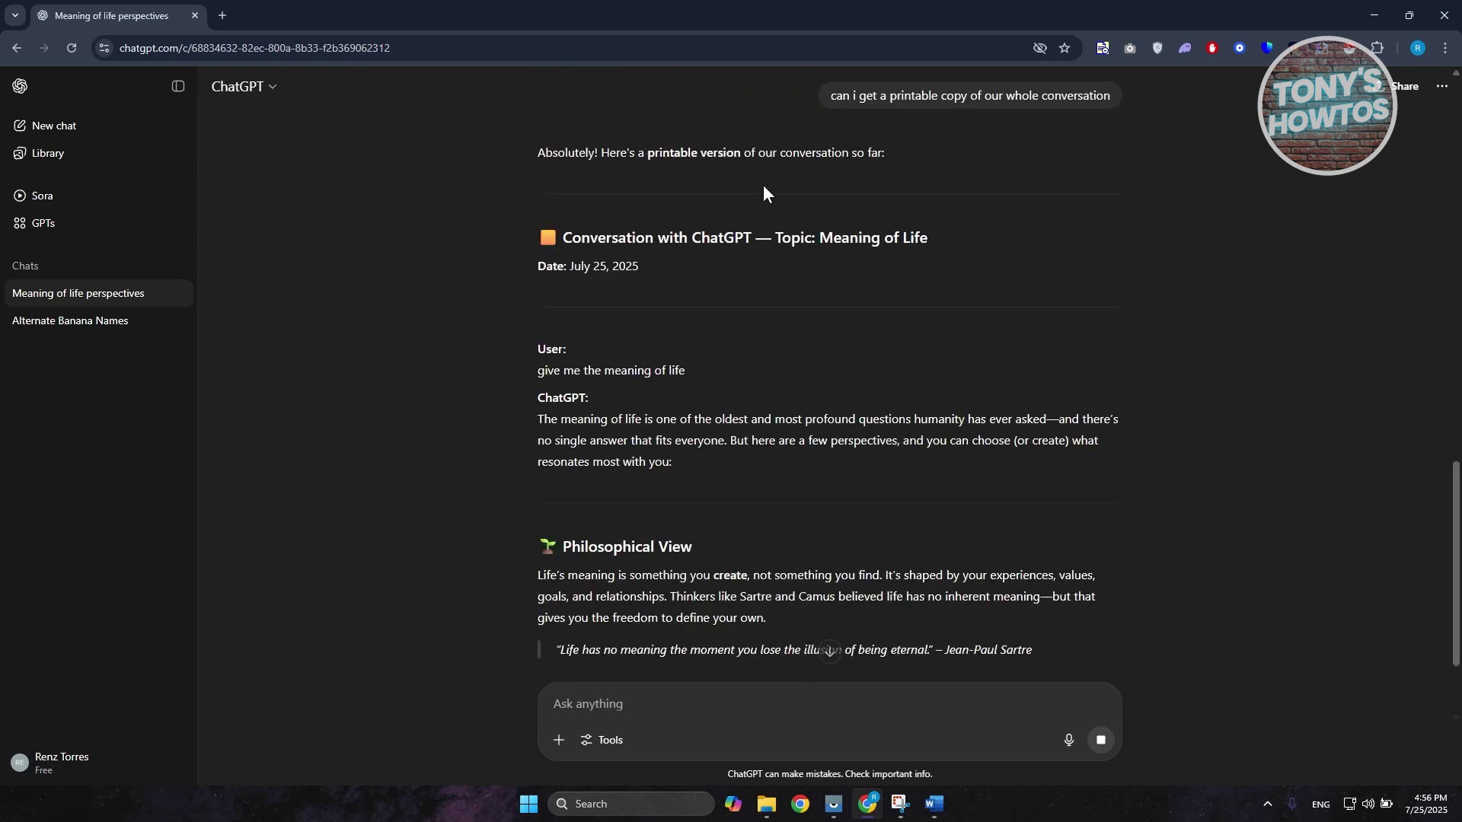
Read to the end of the transcript reply and highlight its closing offer of a downloadable PDF.
scroll(868, 374, down, 10)
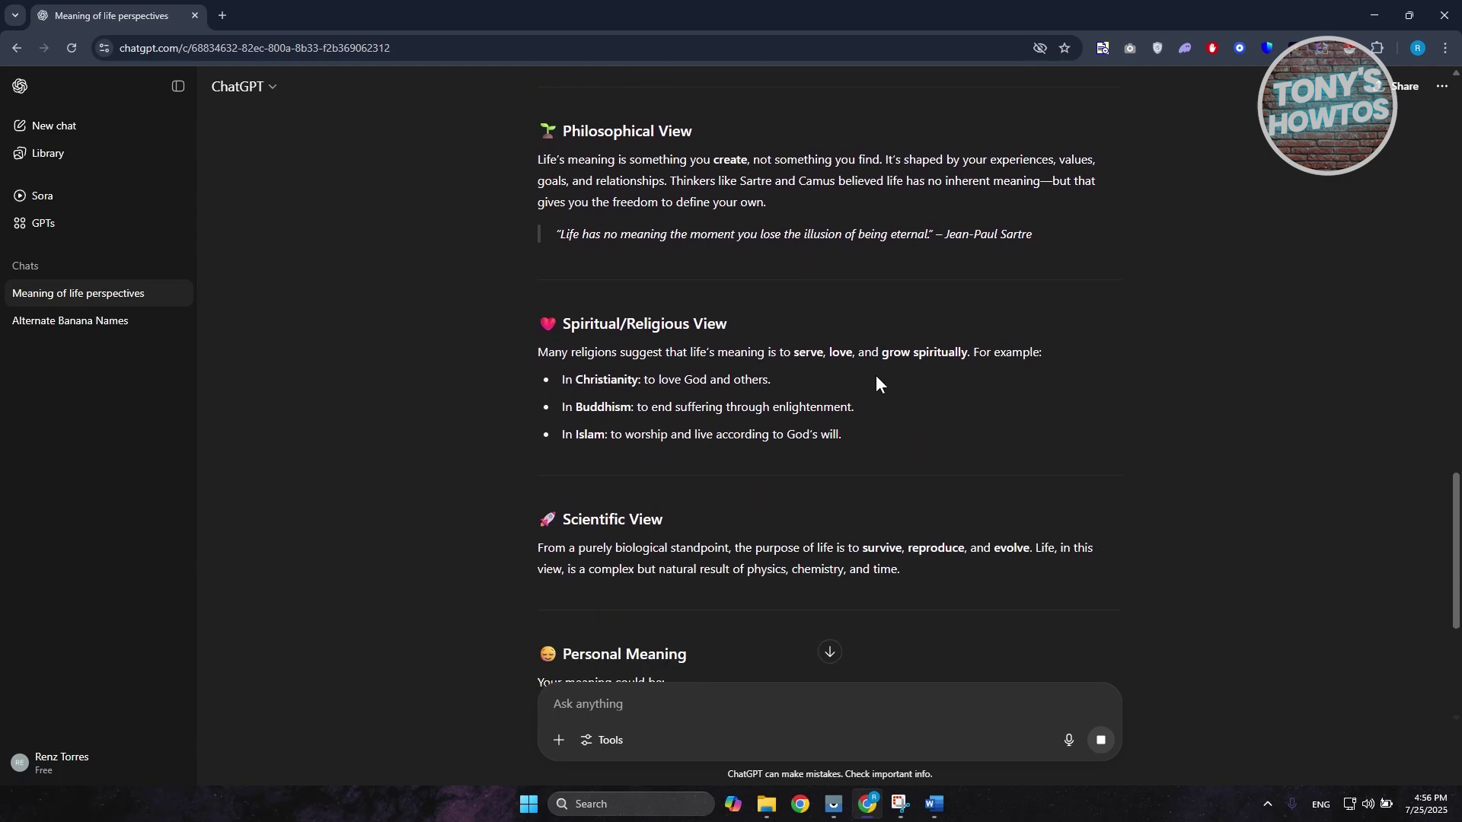
scroll(884, 389, down, 5)
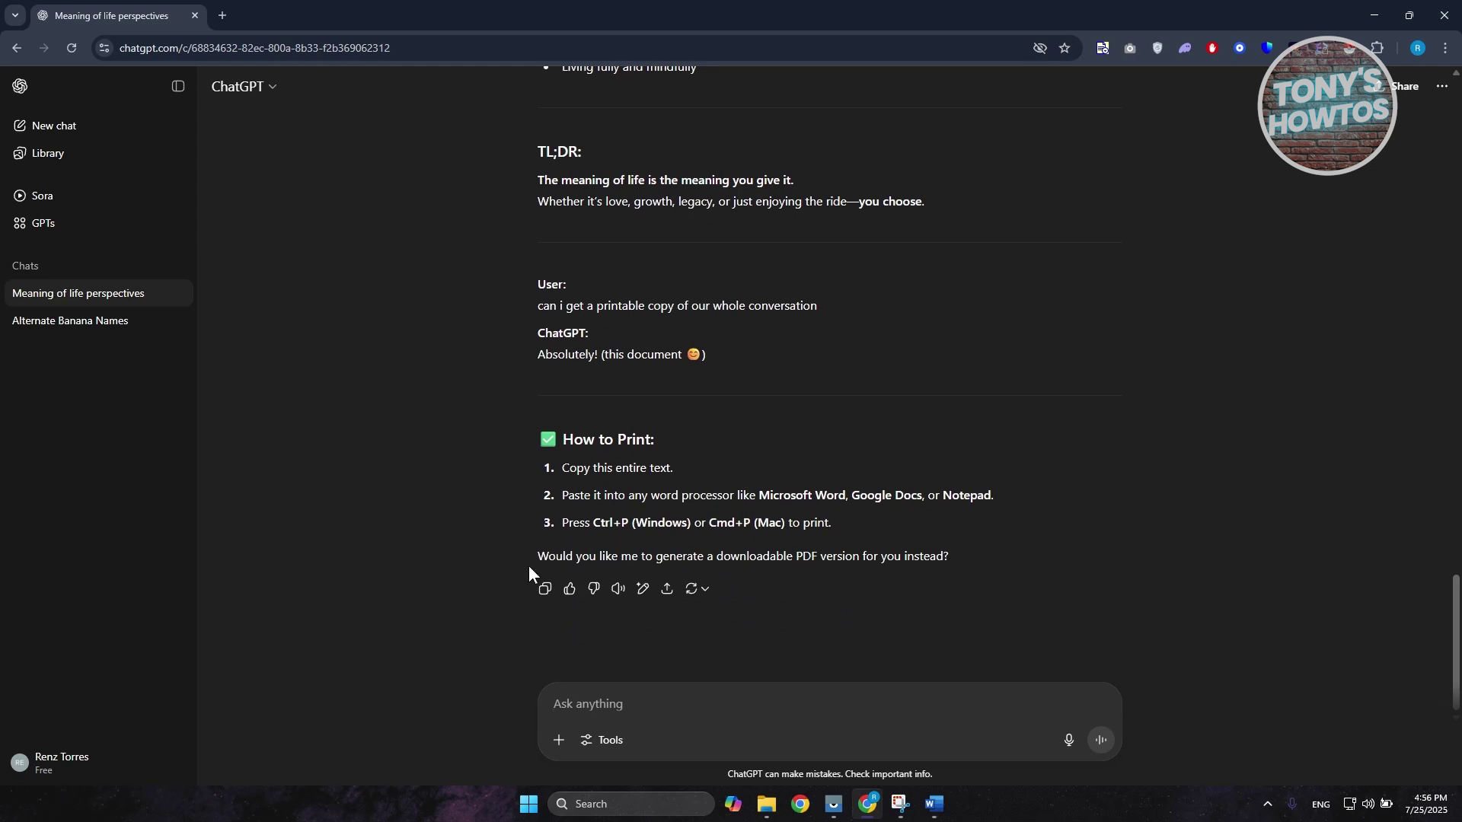
drag(532, 561, 983, 549)
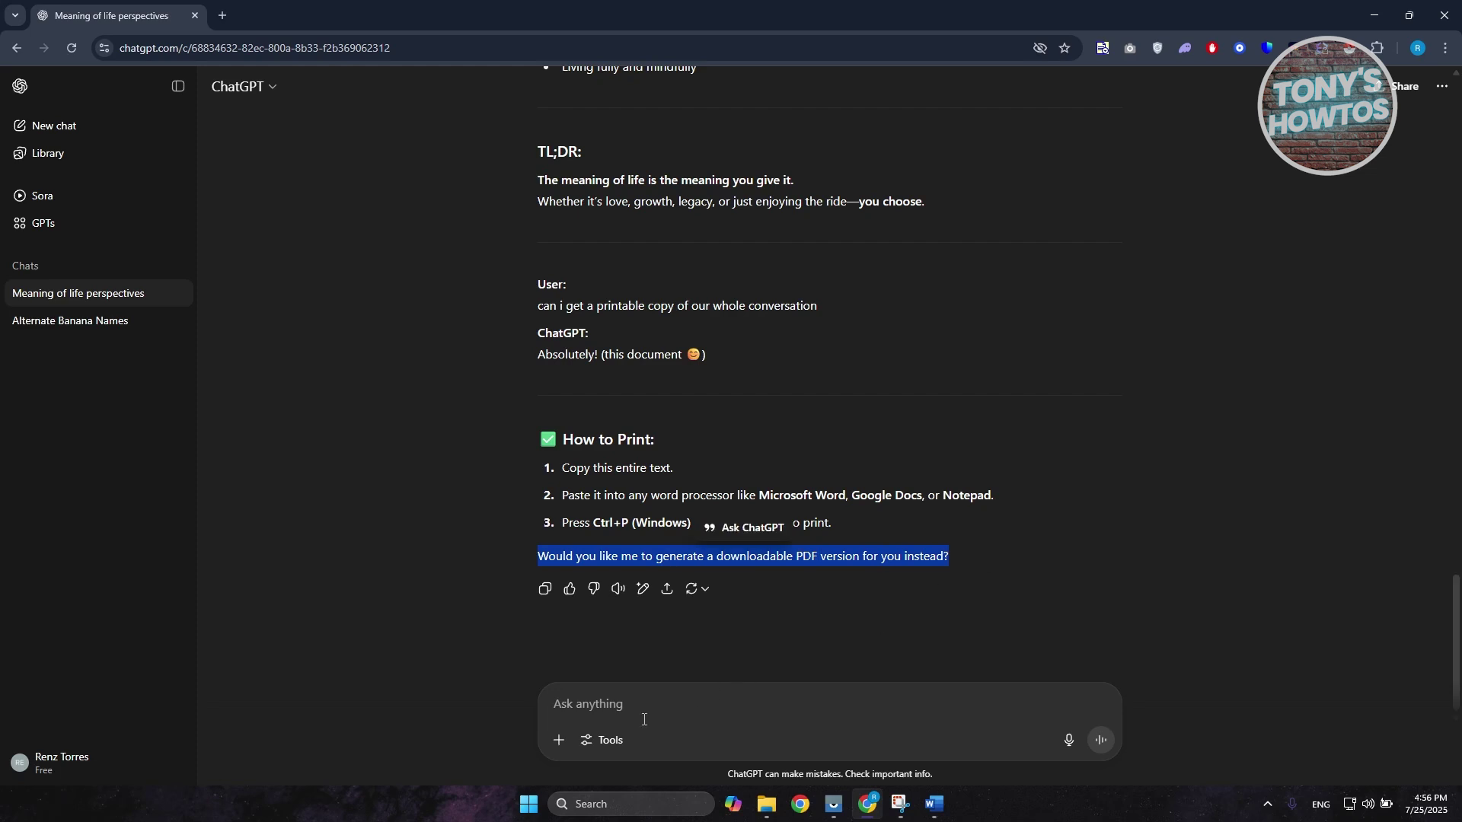
click(645, 711)
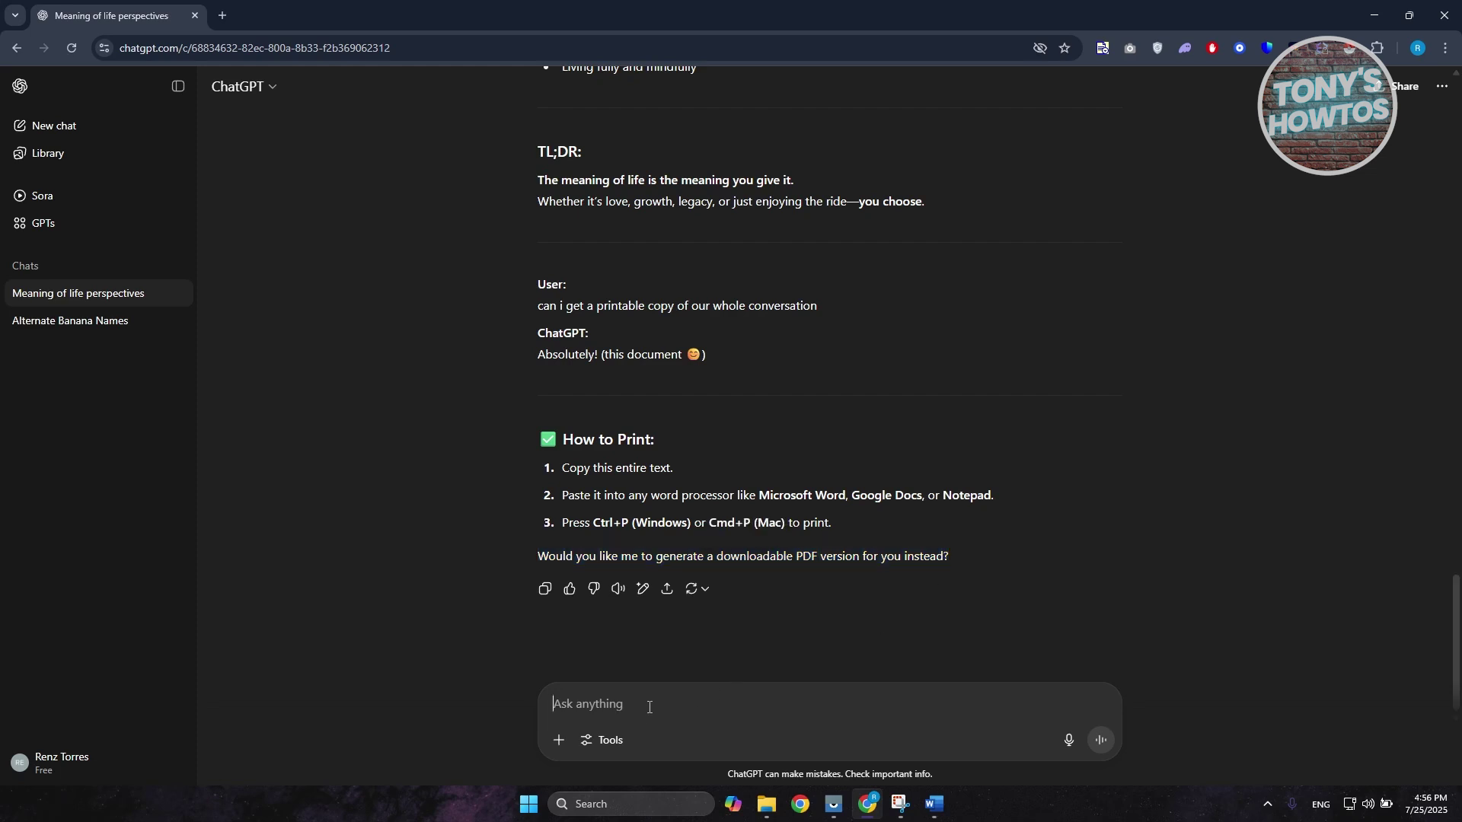
Reply 'yes mpleas pdf' to request the PDF version.
text(yes mpleas pdf)
key(Return)
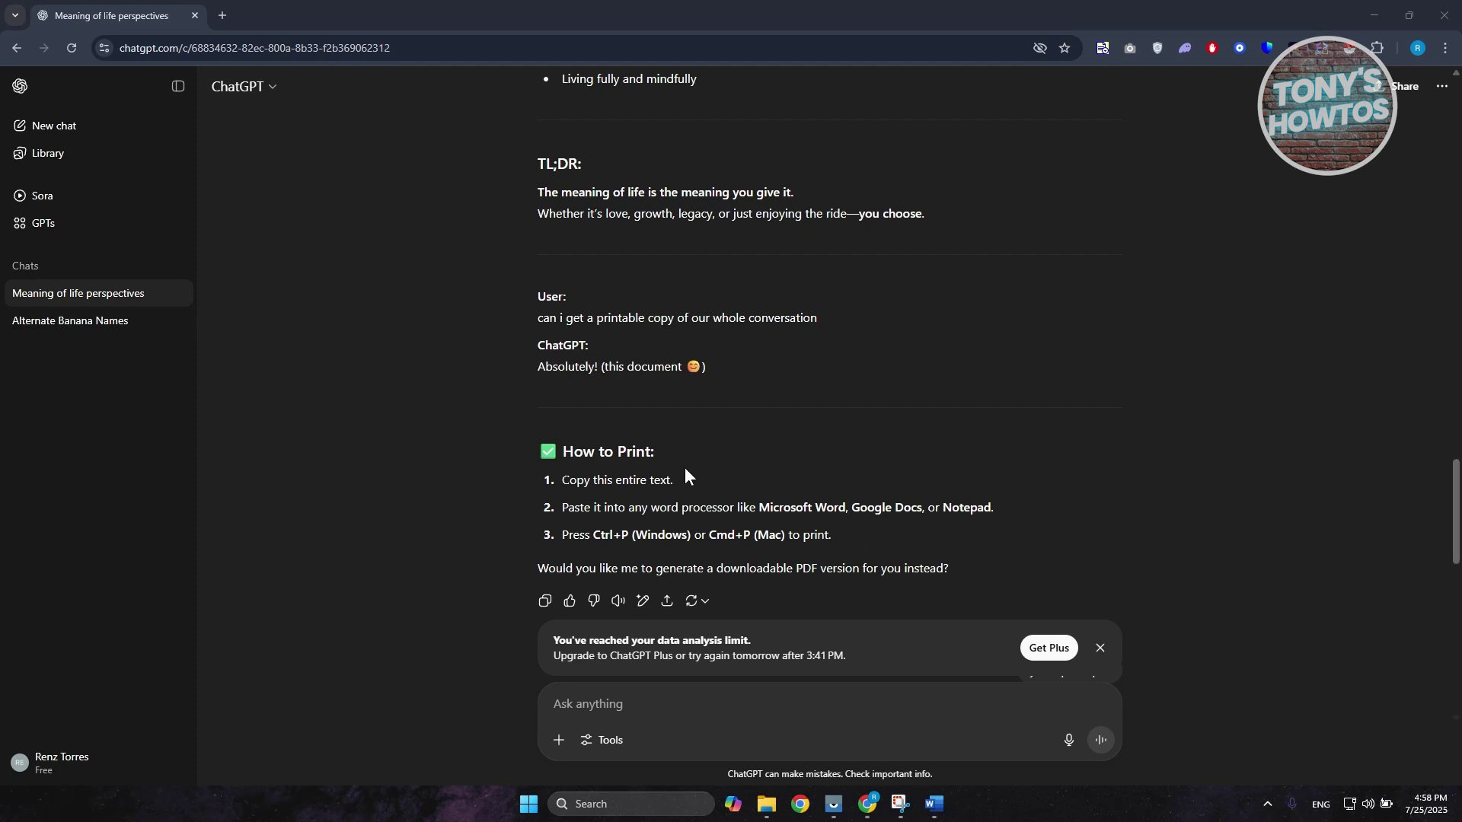
Review the printable transcript reply and copy it to the clipboard.
scroll(703, 503, down, 4)
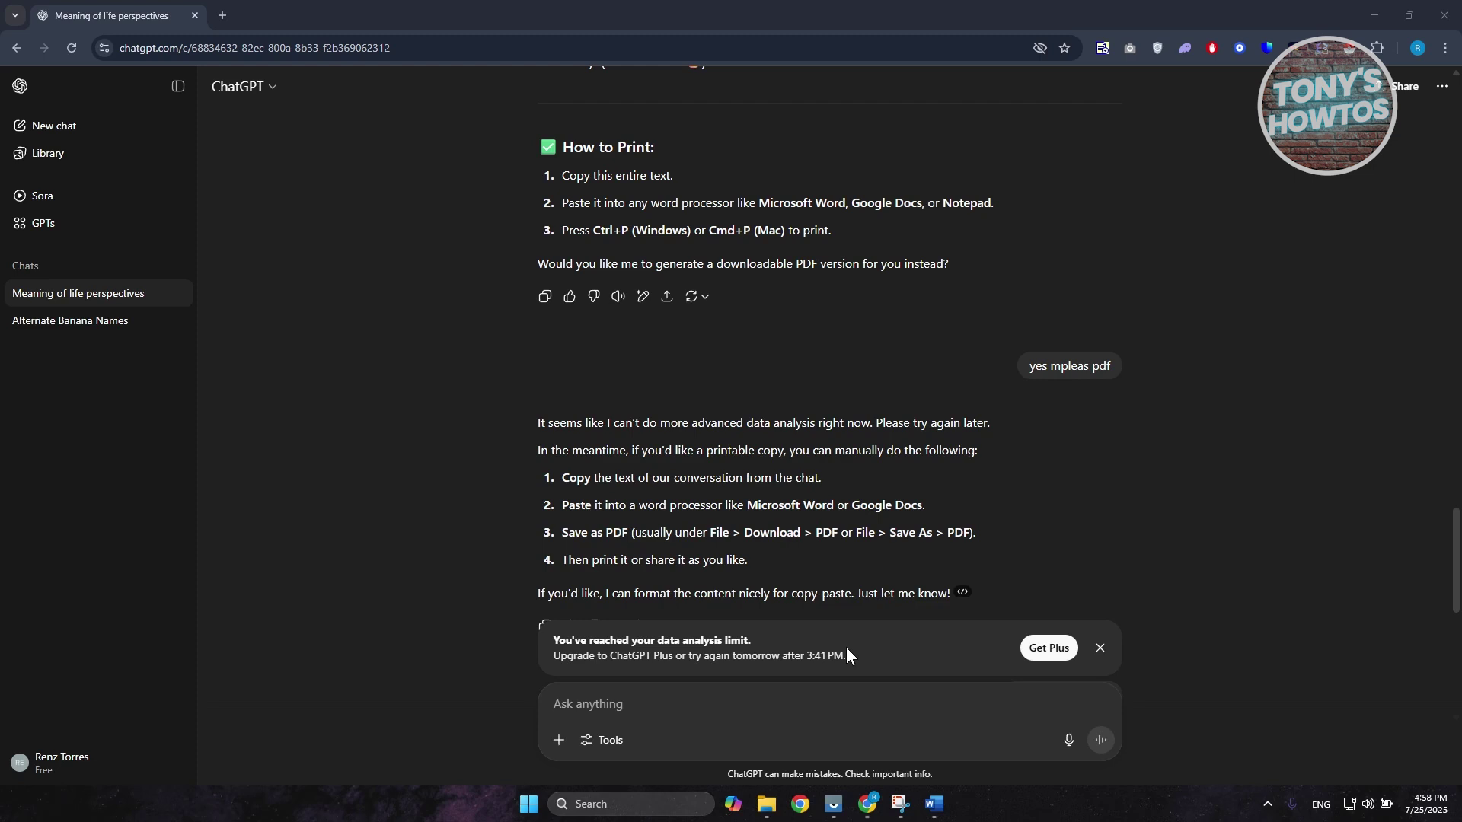
scroll(860, 457, up, 1)
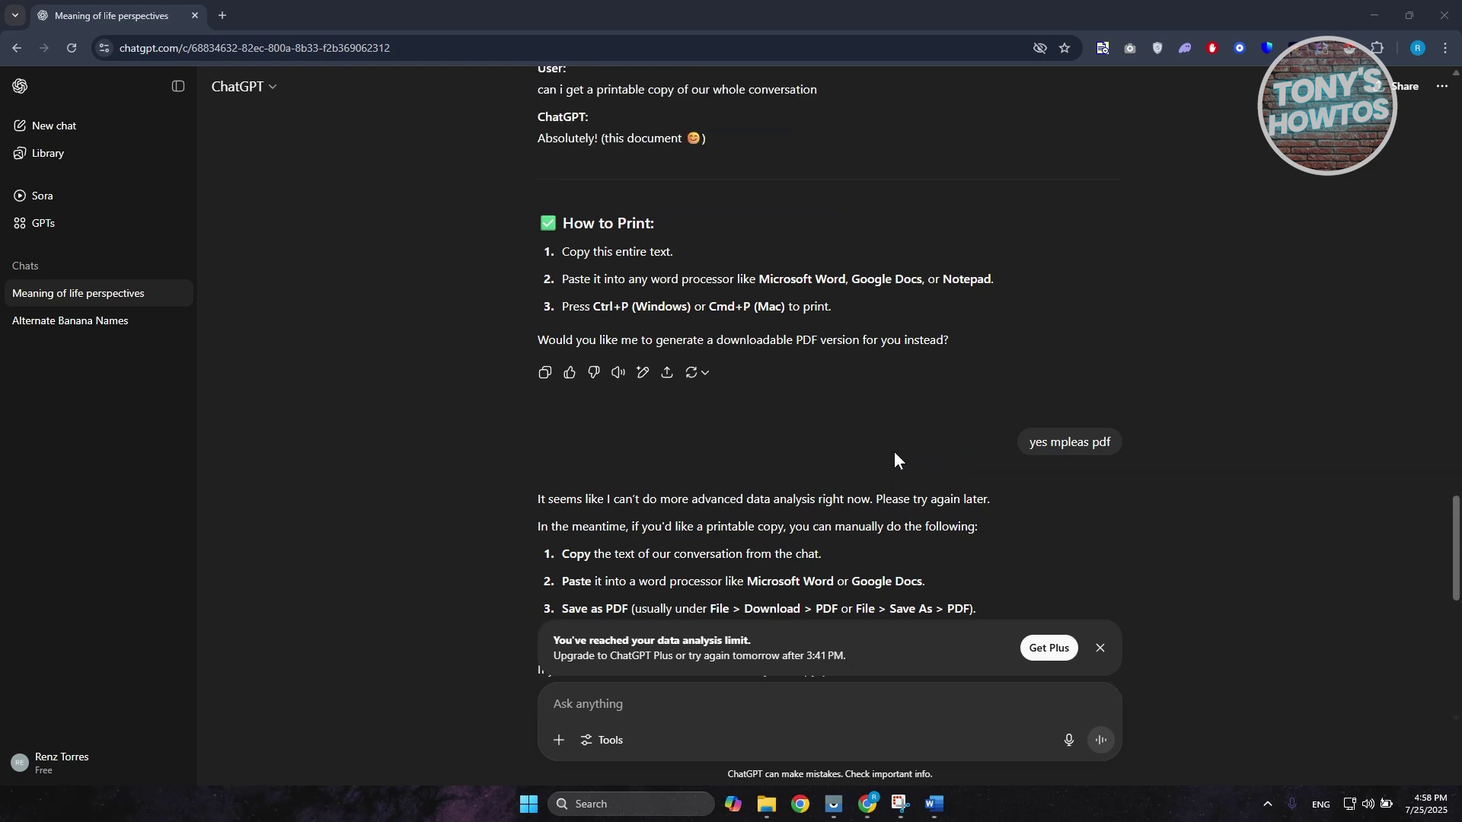
scroll(883, 465, up, 5)
scroll(877, 472, down, 4)
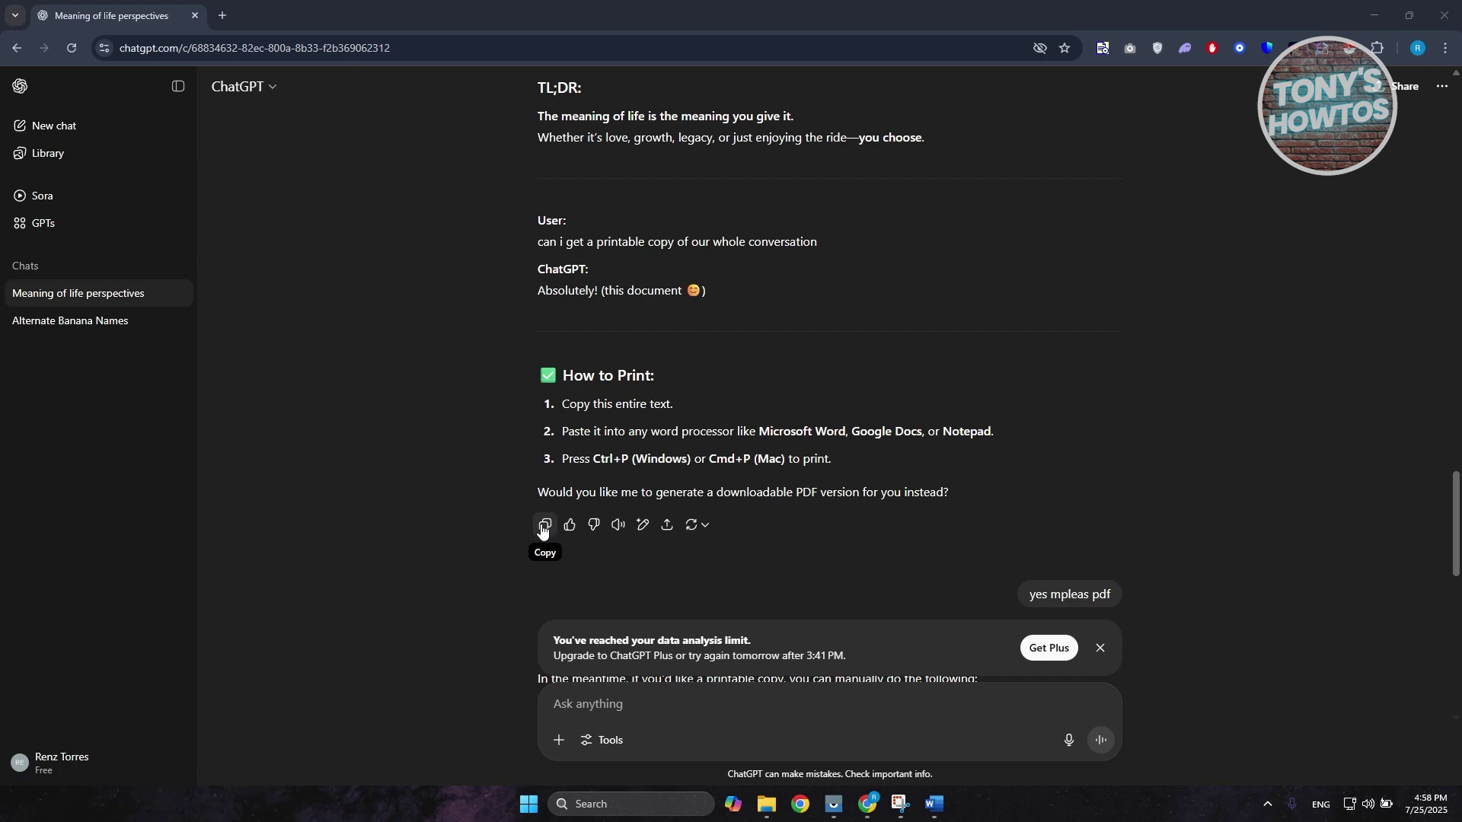
scroll(752, 255, up, 15)
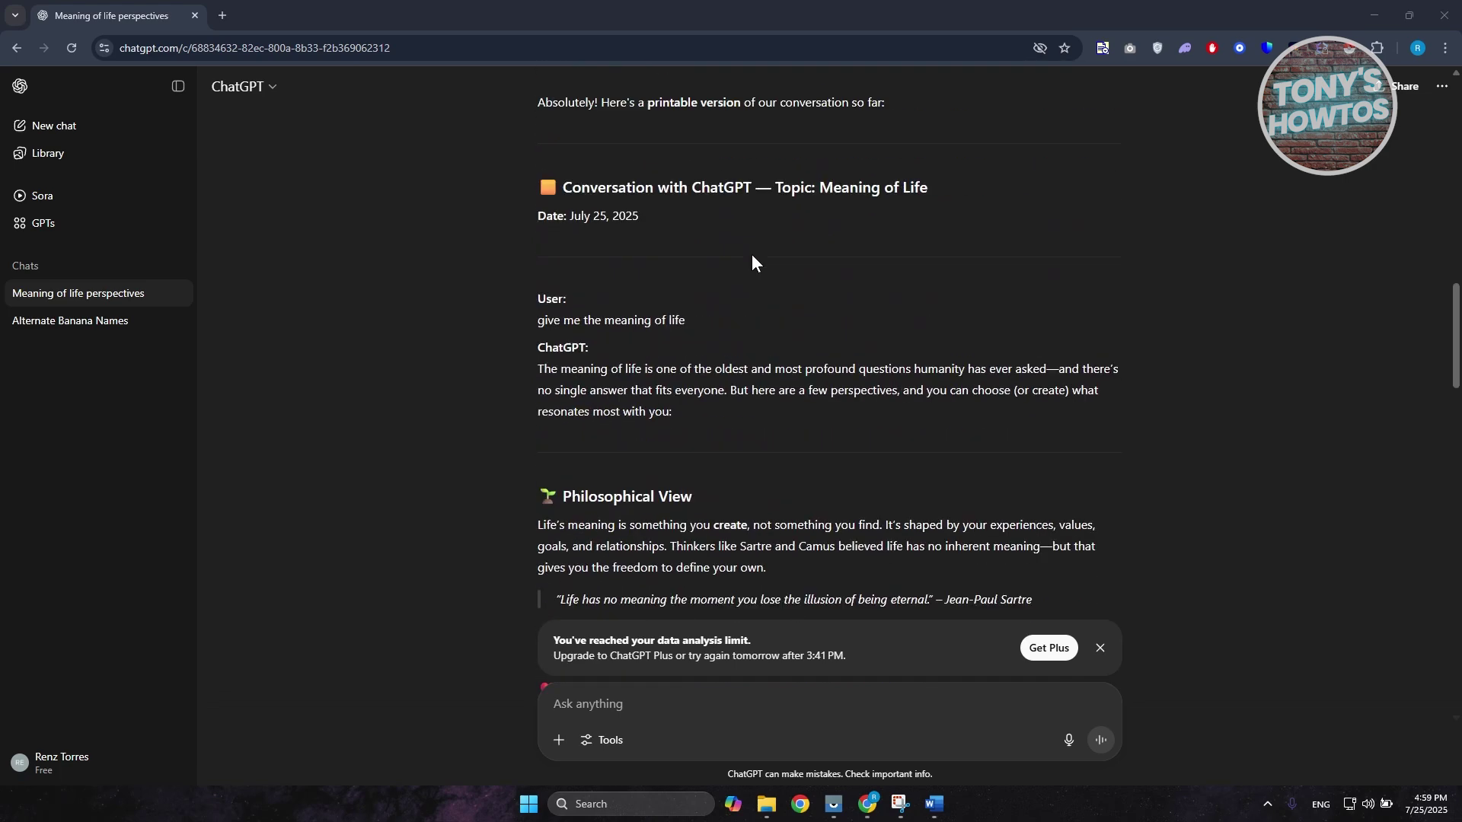
scroll(752, 255, down, 5)
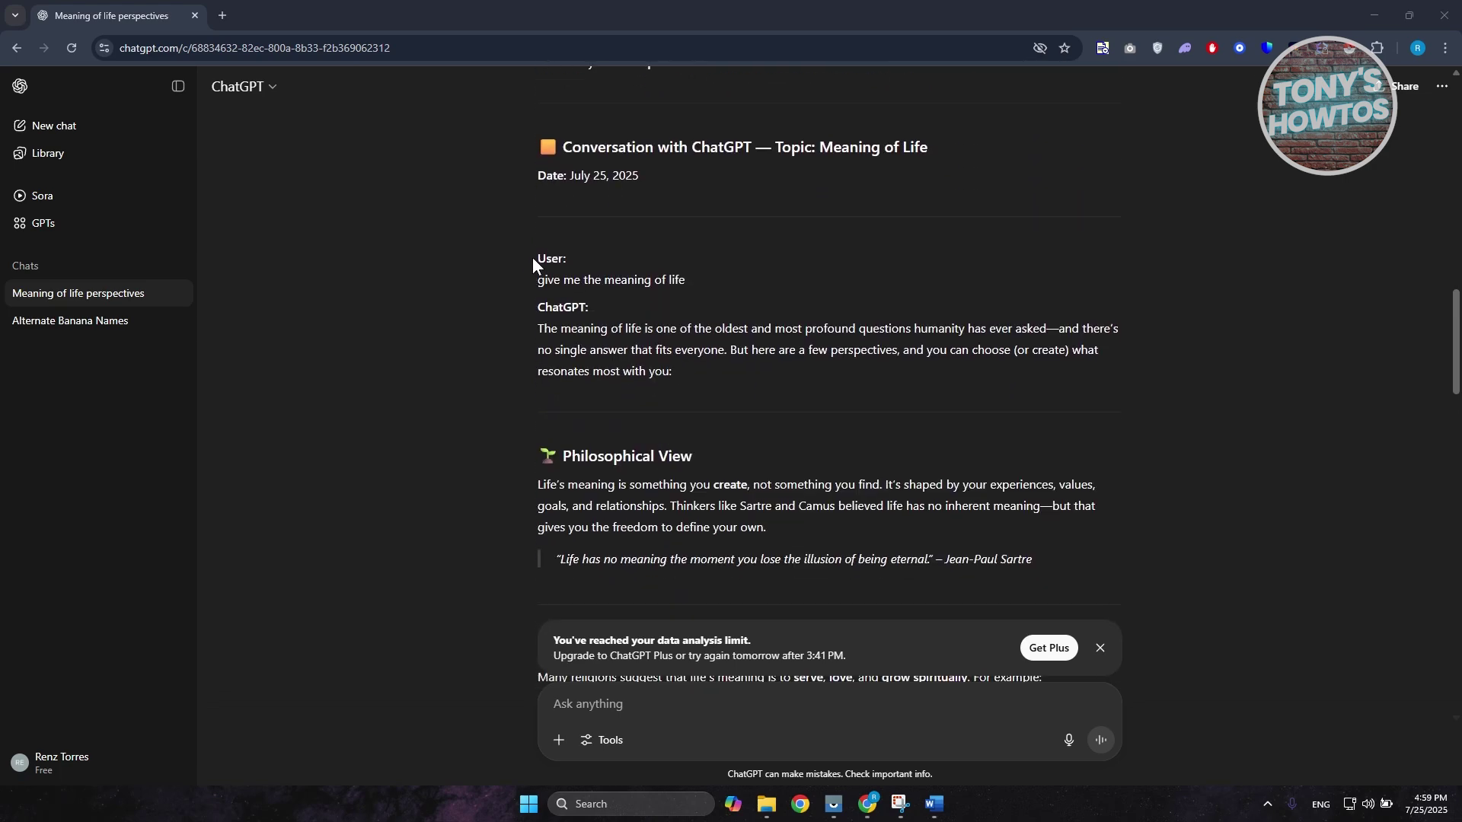
drag(532, 256, 577, 260)
scroll(631, 312, down, 15)
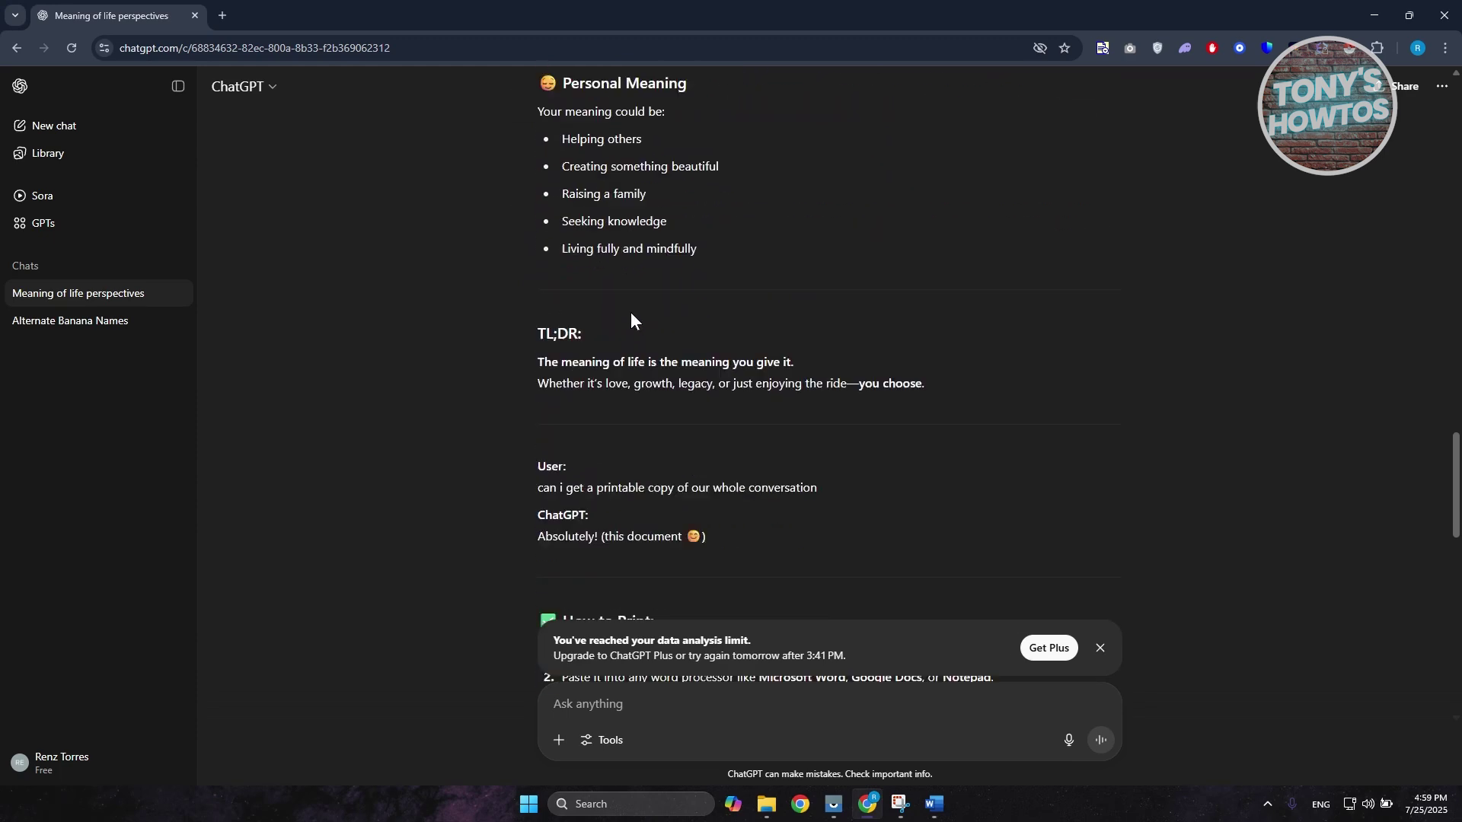
scroll(631, 328, down, 1)
click(545, 372)
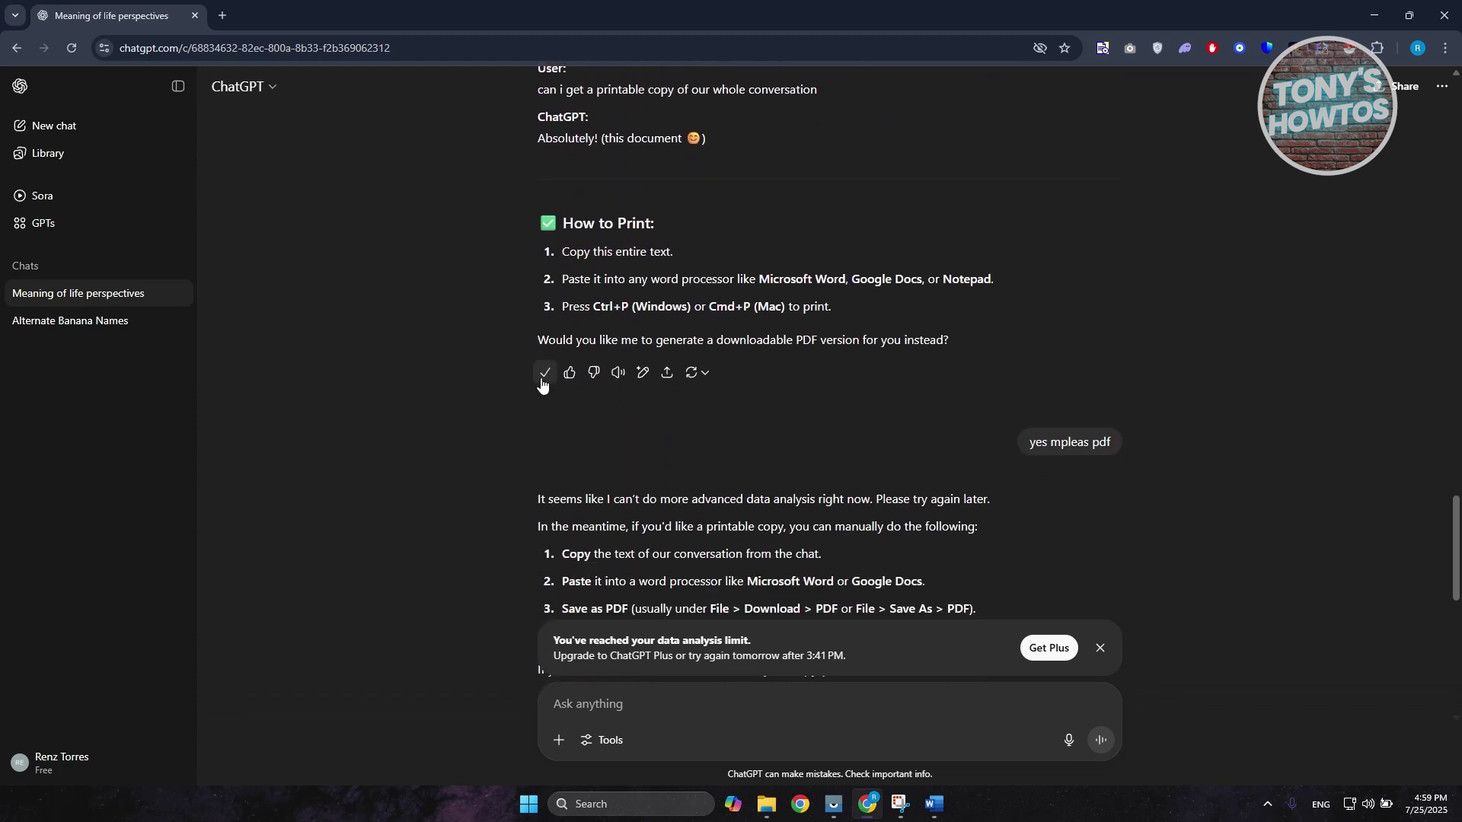
Paste the copied transcript into a new blank Word document.
click(932, 807)
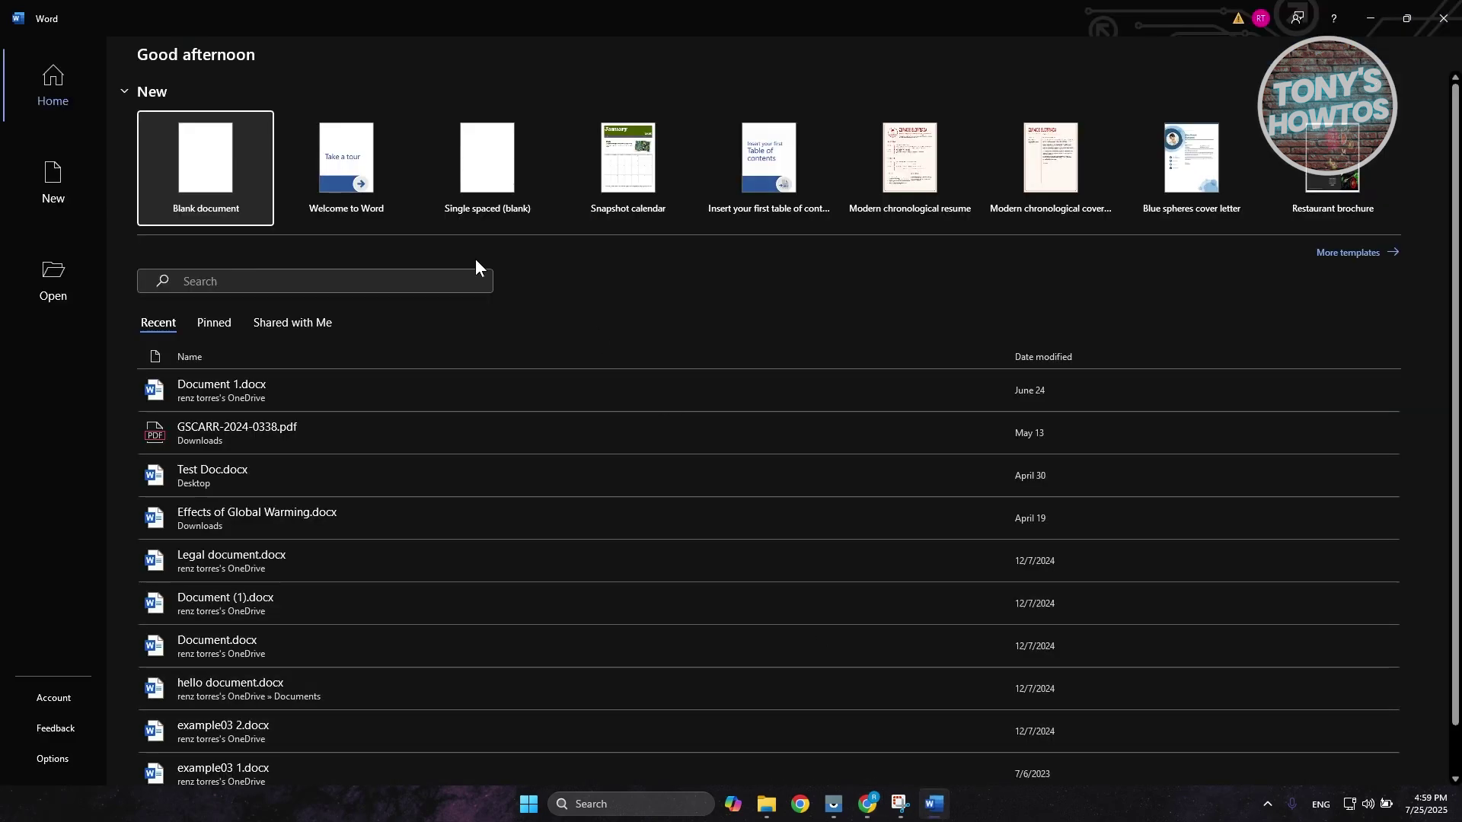
click(231, 160)
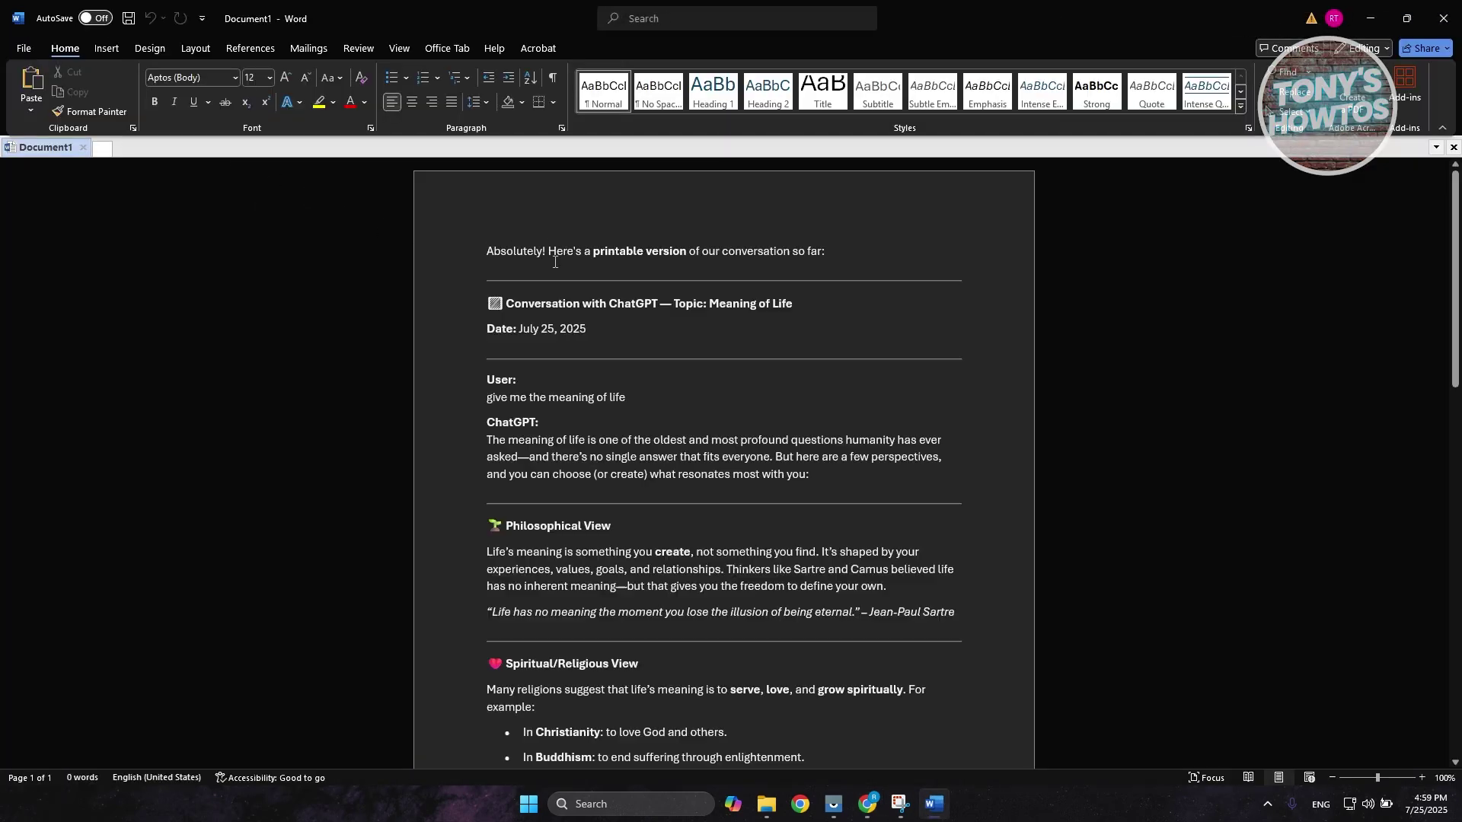
key(ctrl+v)
scroll(659, 294, up, 5)
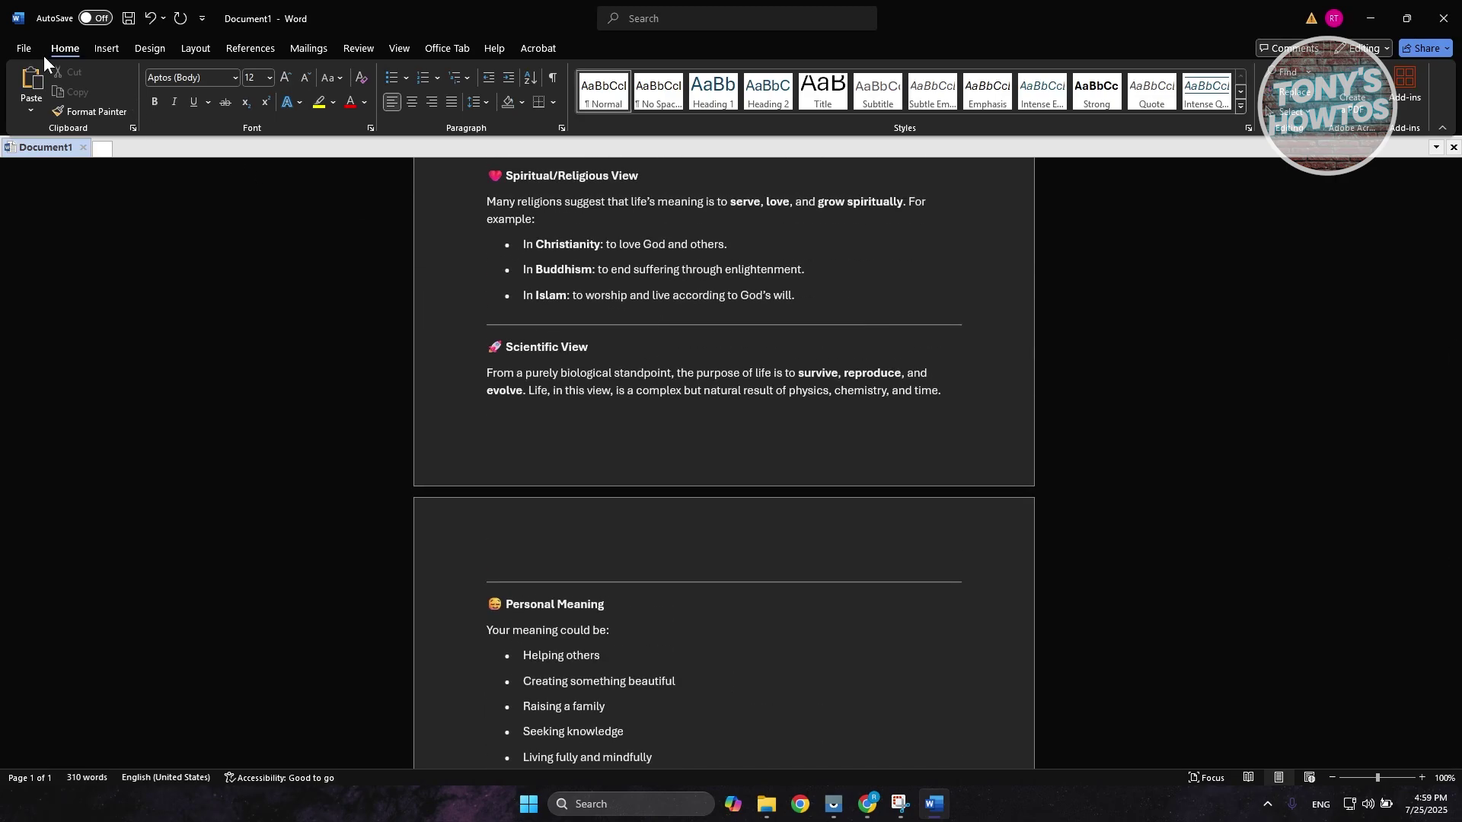
click(18, 50)
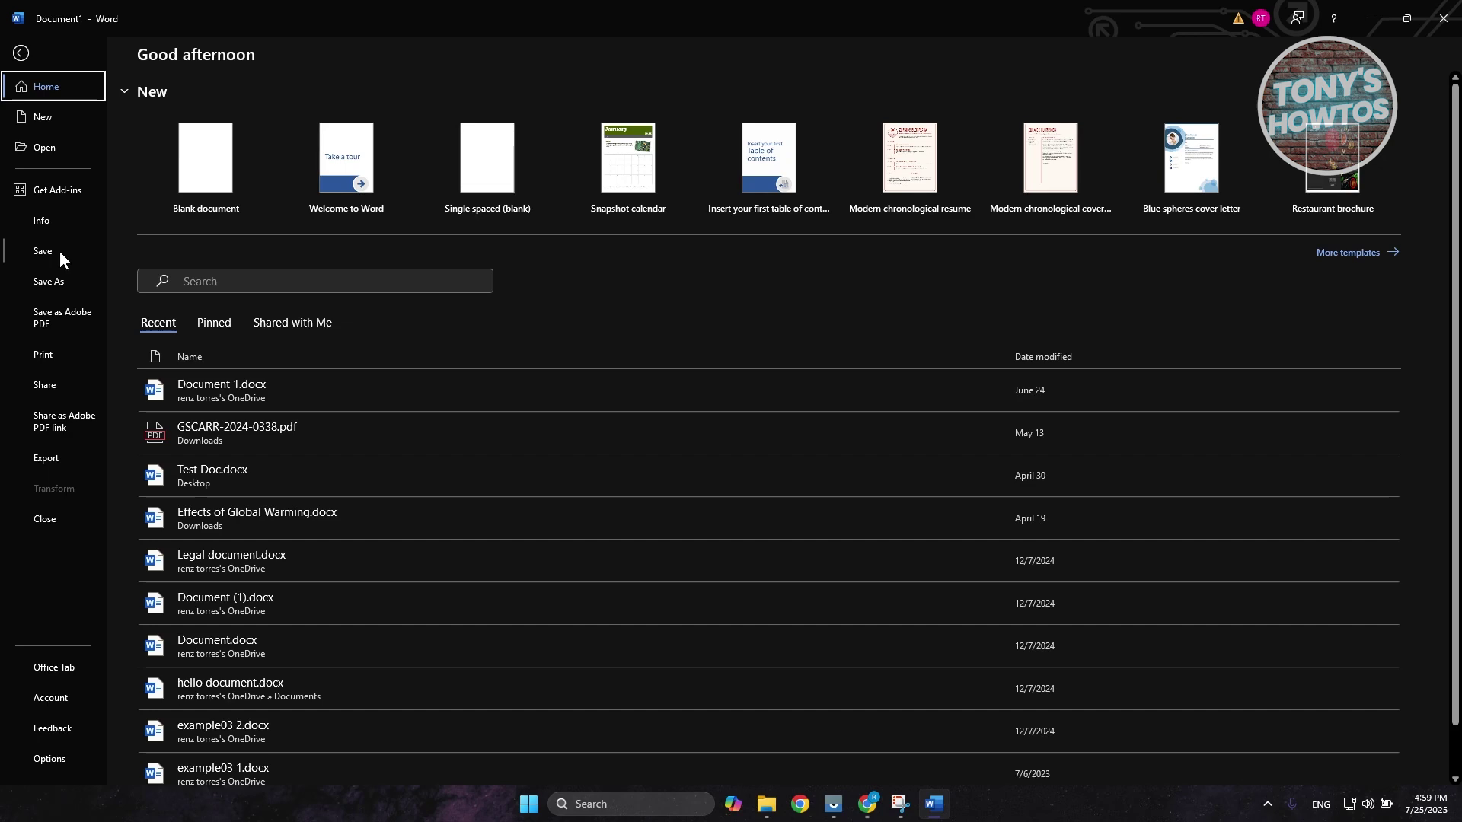
Show the 2-page print preview and review available printers, keeping the current printer.
click(52, 358)
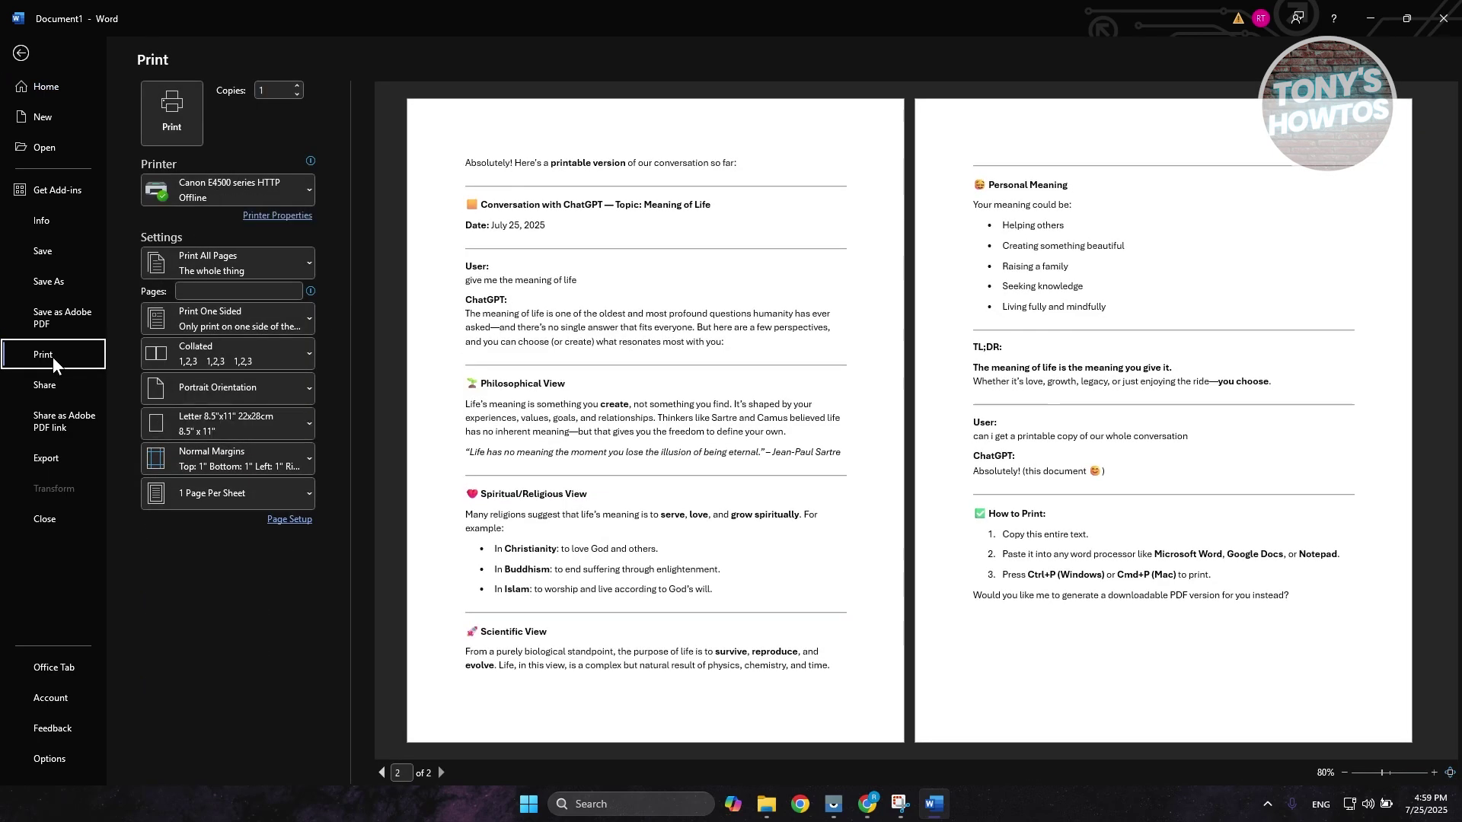
click(266, 193)
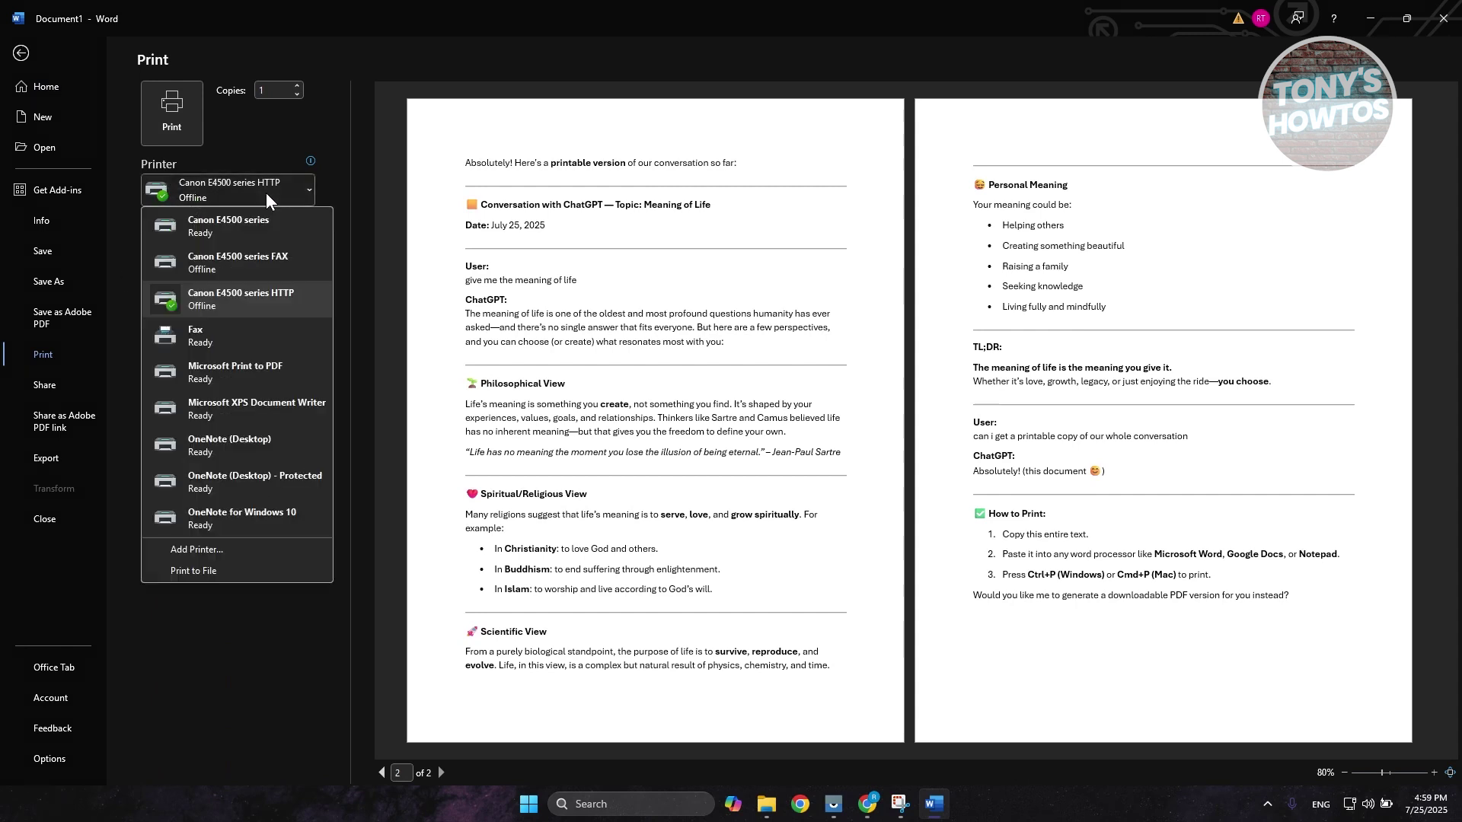
click(223, 576)
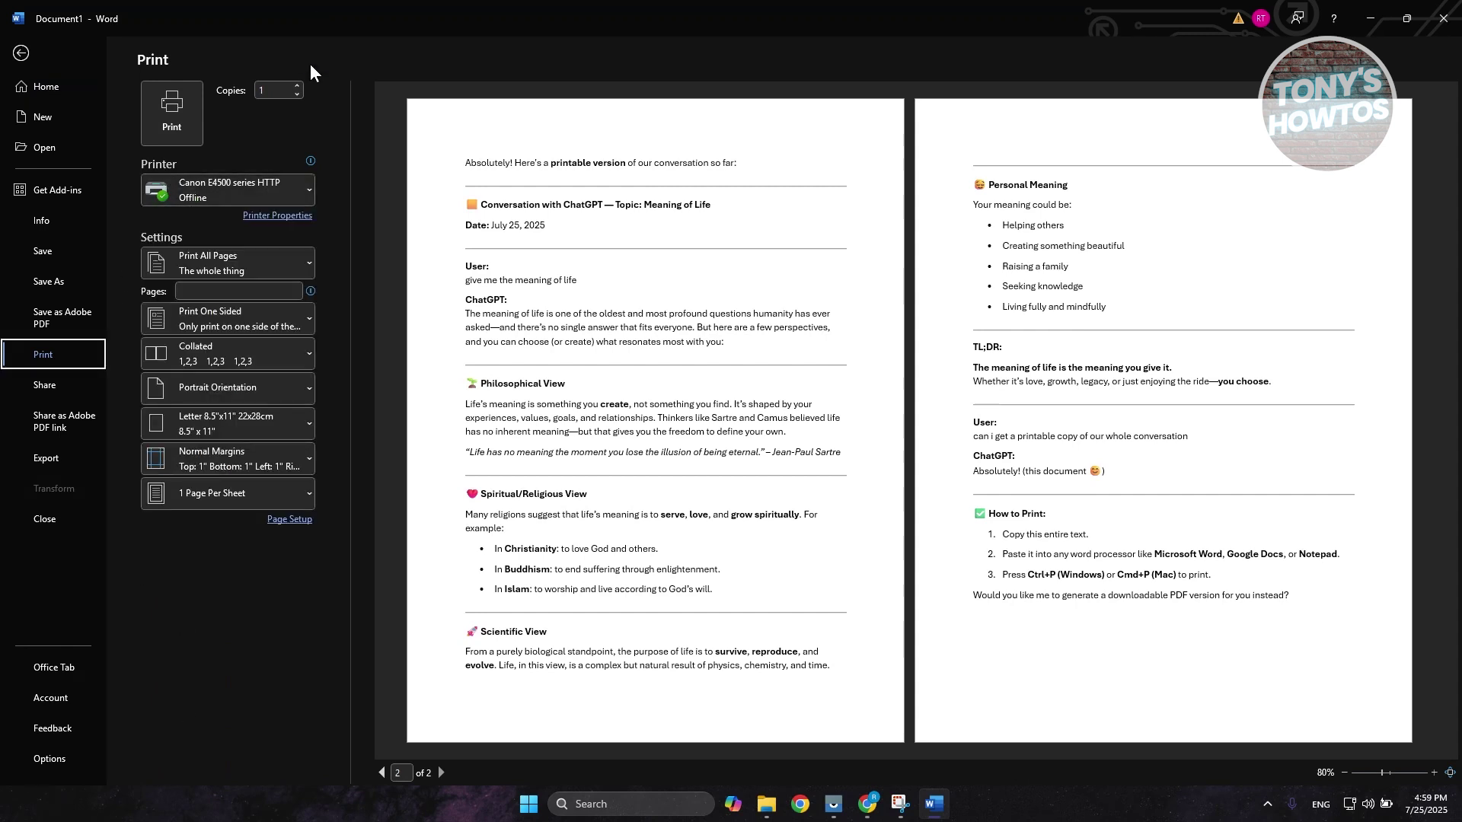